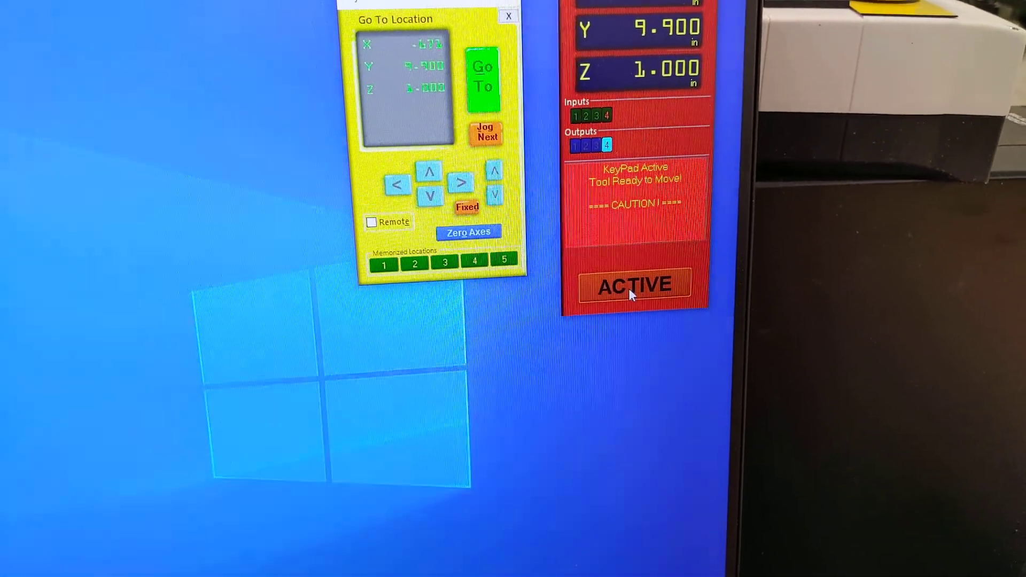
# Step: Turn on the ShopBot keypad with its ACTIVE button to enable jogging
pyautogui.click(629, 287)
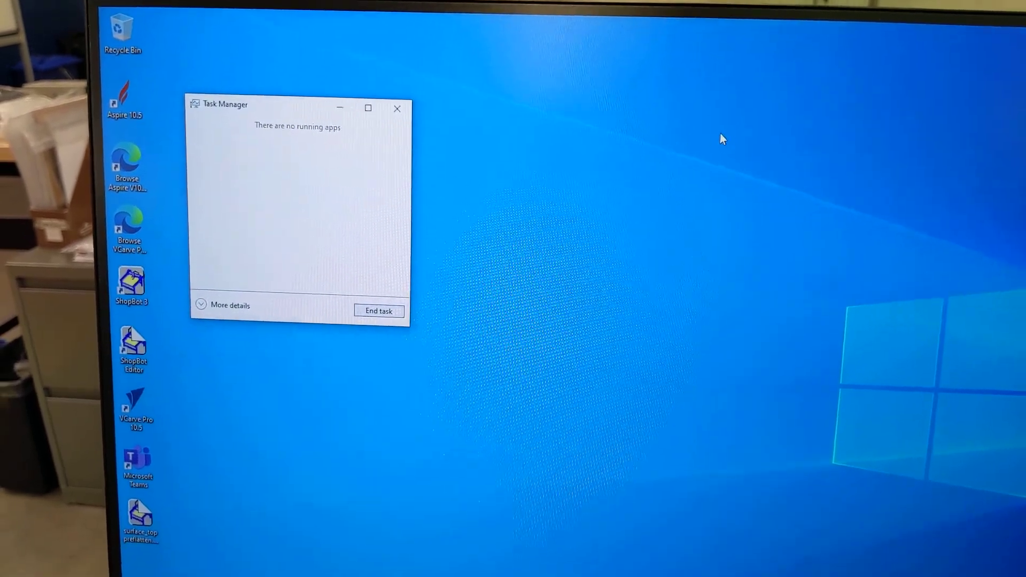
# Step: Close Task Manager and relaunch ShopBot3 from its desktop icon
pyautogui.click(397, 109)
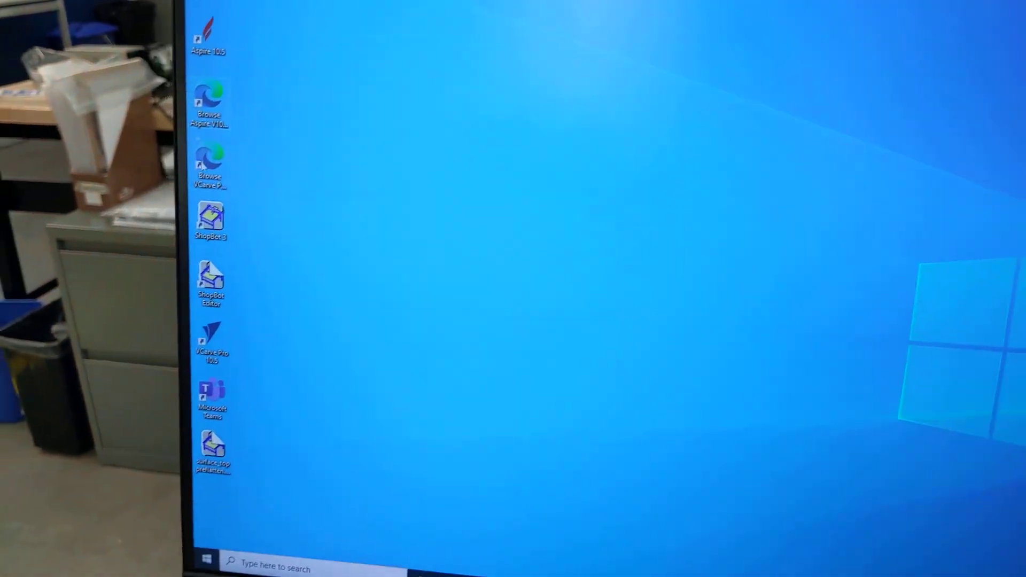
pyautogui.doubleClick(212, 218)
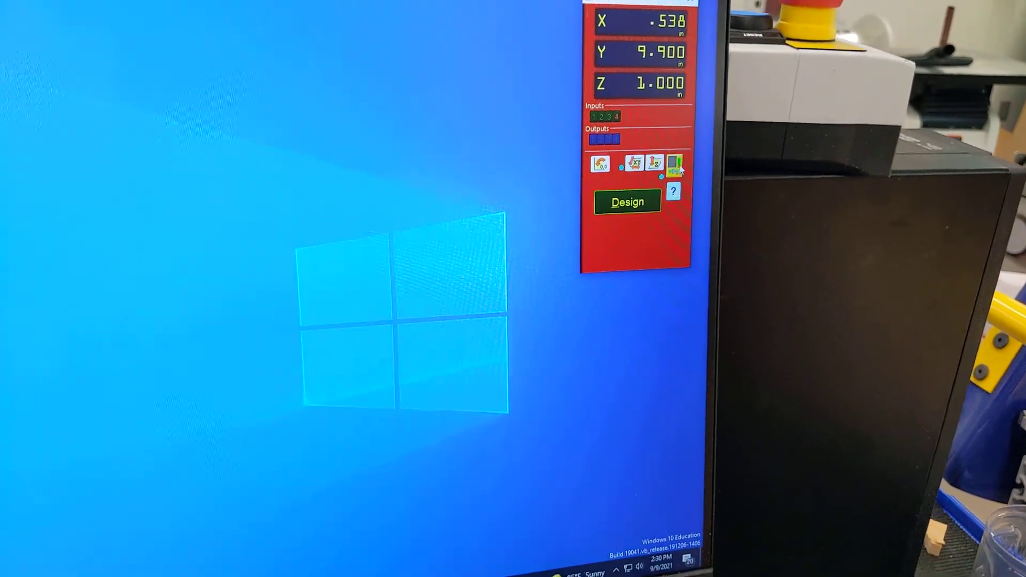
# Step: Open the Go To Location jog keypad from the ShopBot control panel
pyautogui.click(666, 183)
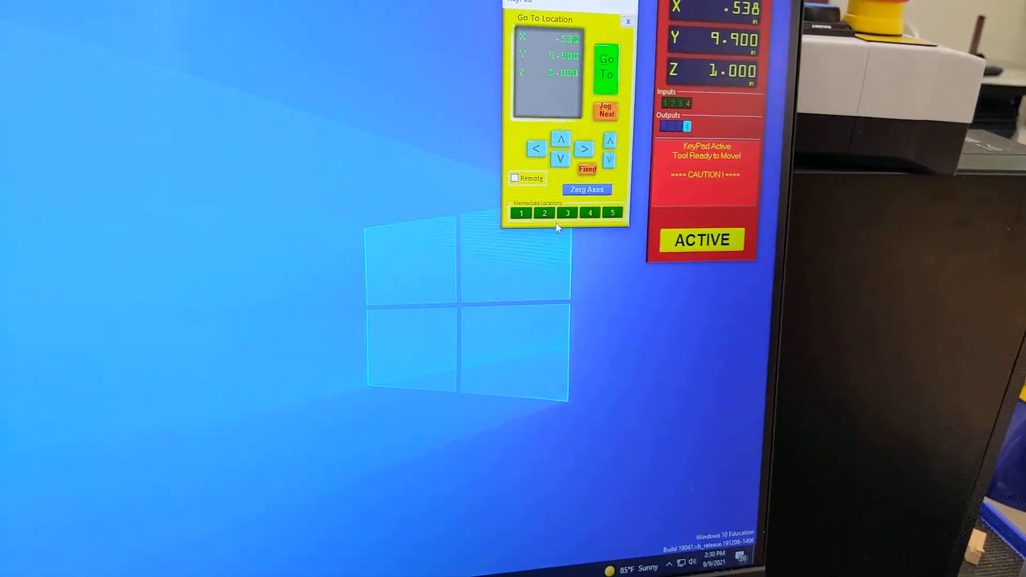